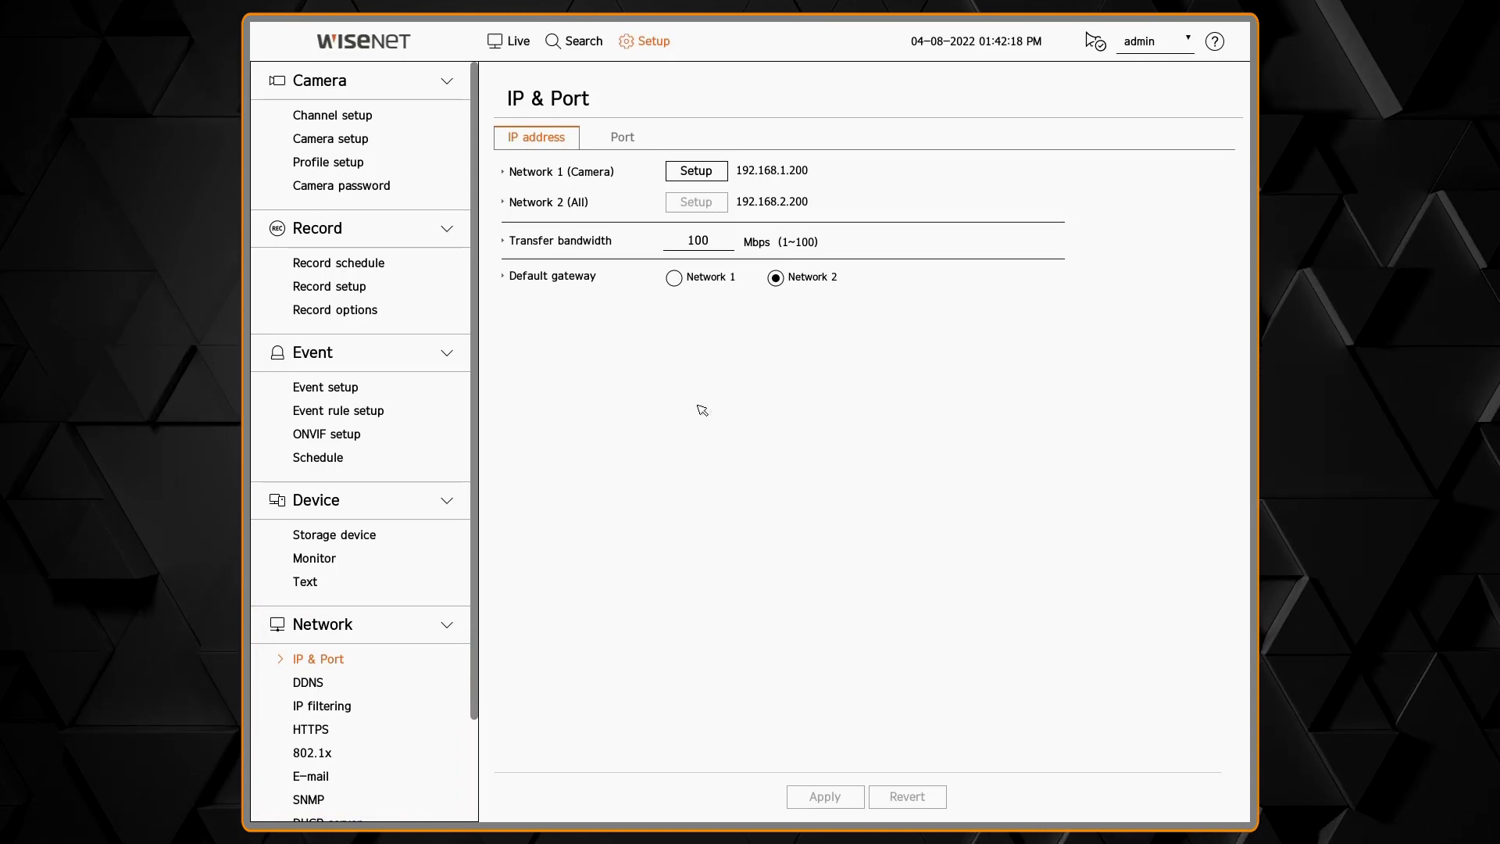
Step: Review Network 1's IP address settings unchanged, then check the Port tab keeping TCP protocol
{"action": "left_click", "coordinate": [706, 171]}
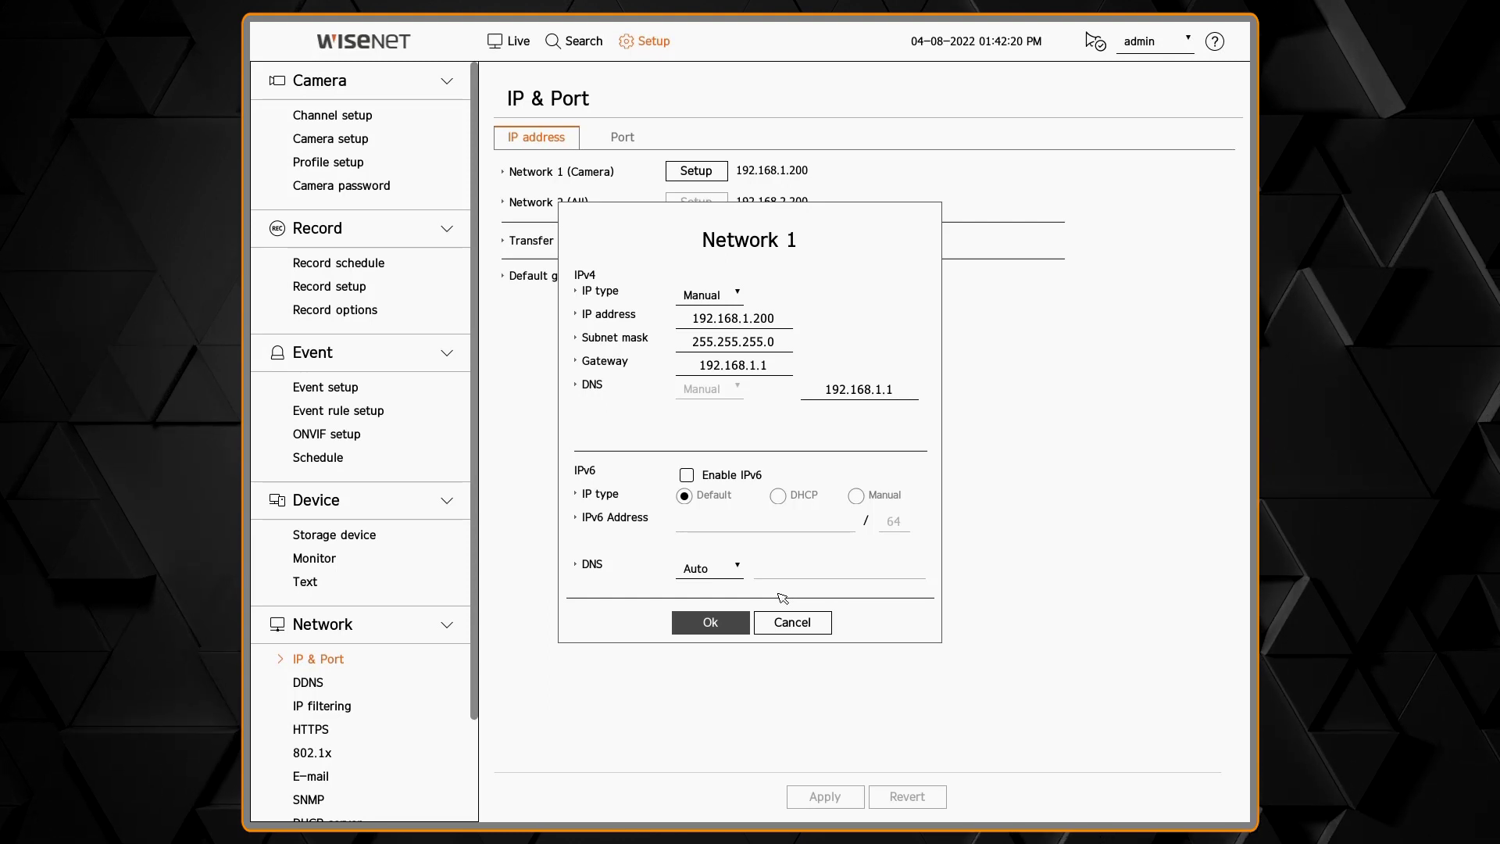
{"action": "left_click", "coordinate": [790, 619]}
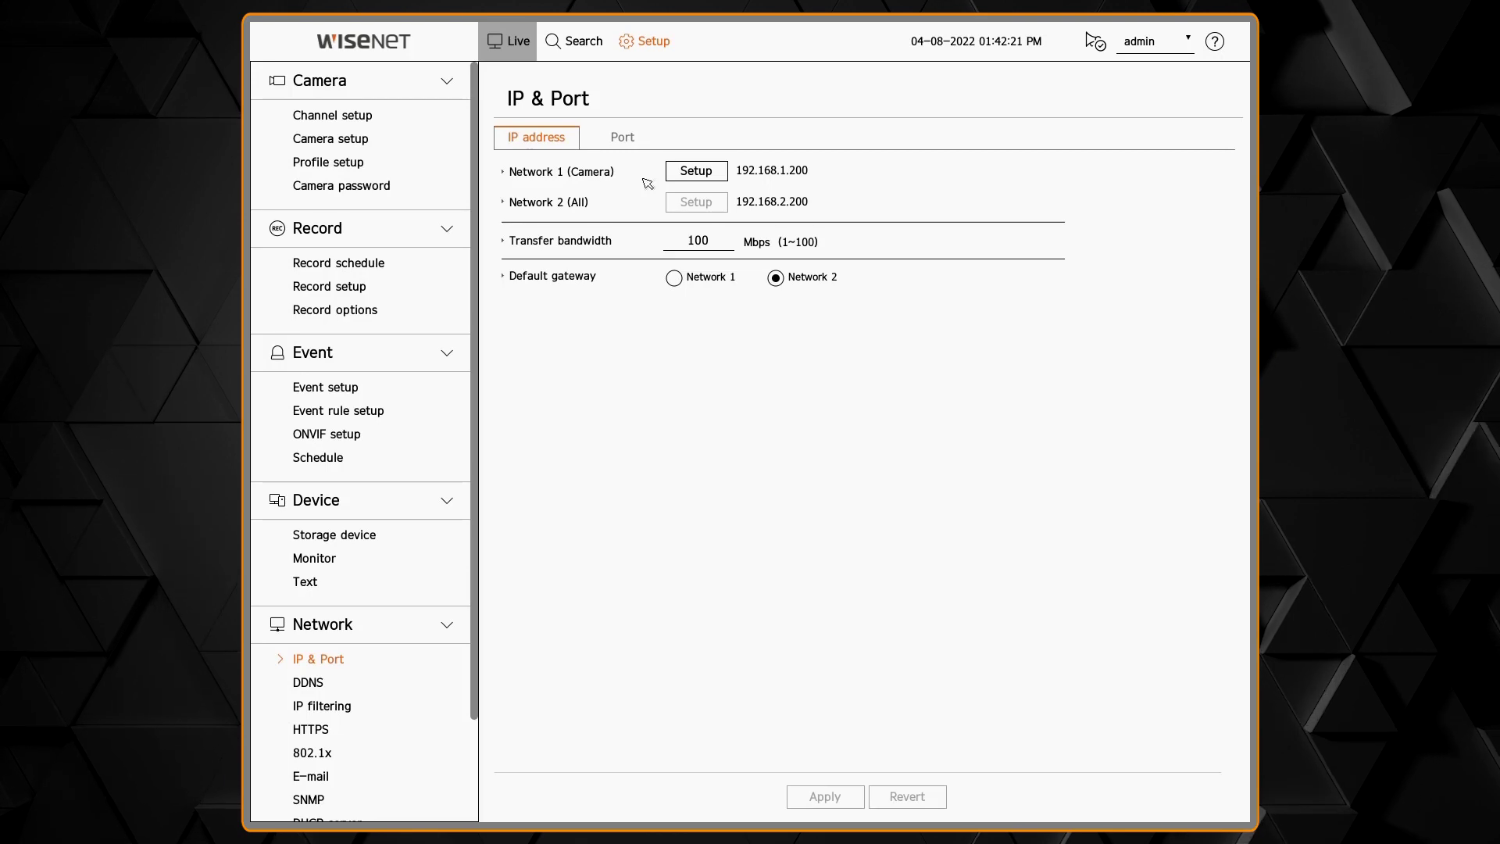
{"action": "left_click", "coordinate": [639, 139]}
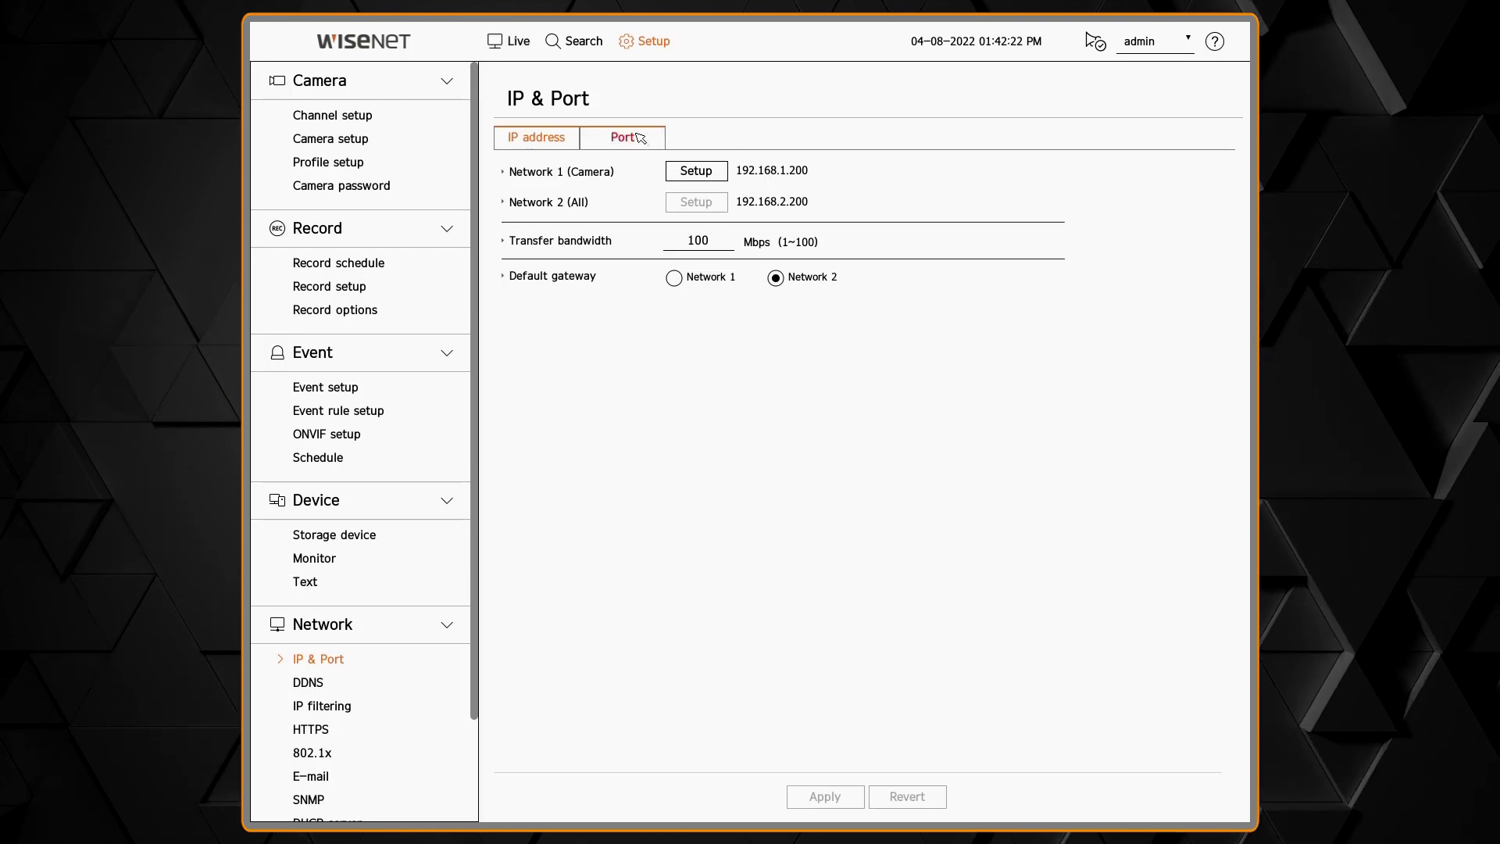
{"action": "left_click", "coordinate": [777, 178]}
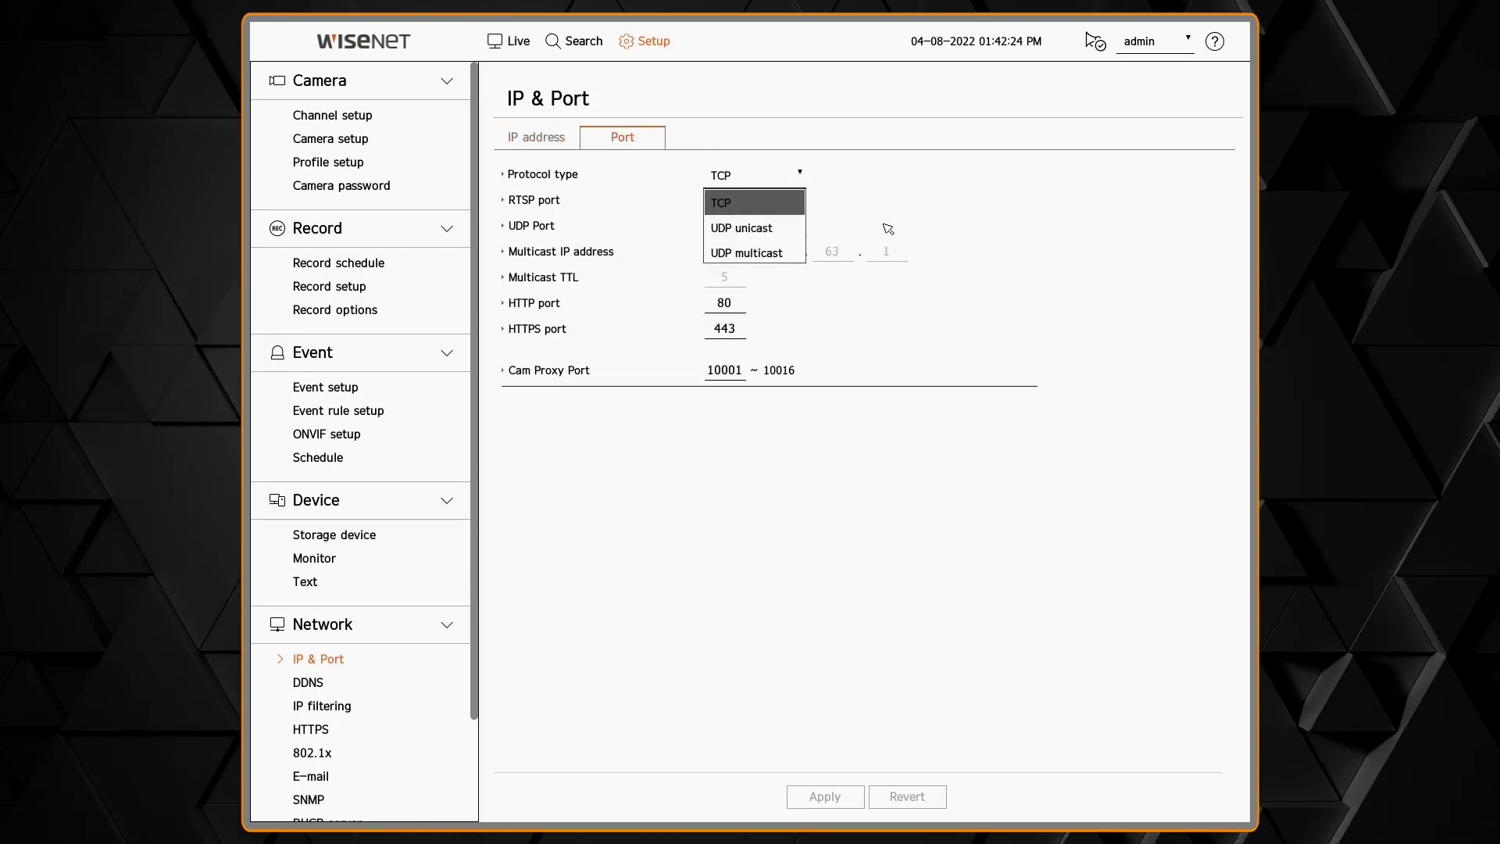
{"action": "left_click", "coordinate": [875, 266]}
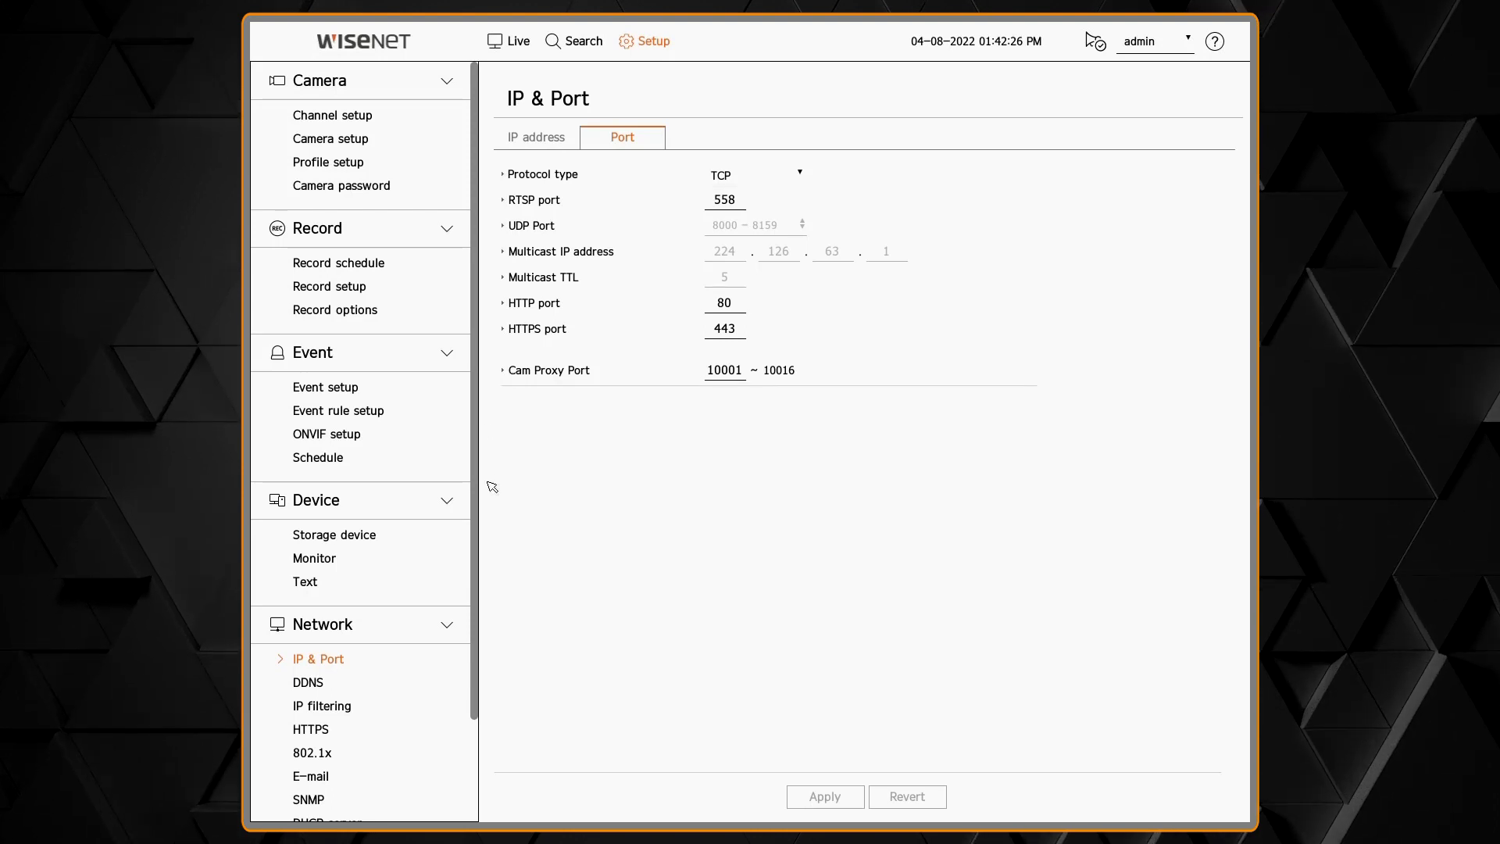
{"action": "left_click", "coordinate": [308, 682]}
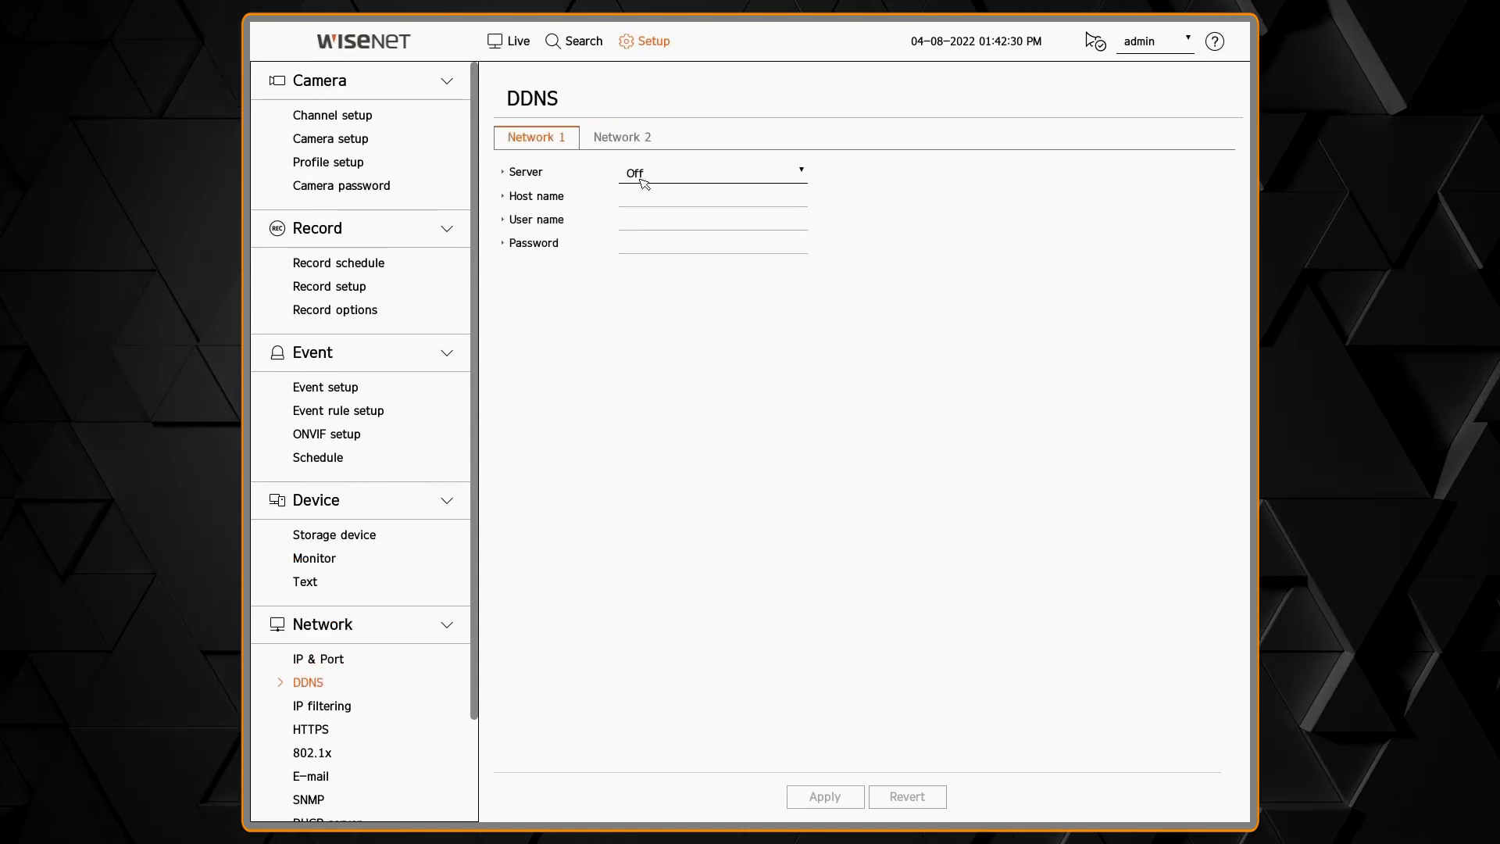
Step: On the Network 2 tab, choose ddns.hanwha-security.com as DDNS server and enable Quick connect
{"action": "left_click", "coordinate": [642, 141]}
{"action": "left_click", "coordinate": [661, 173]}
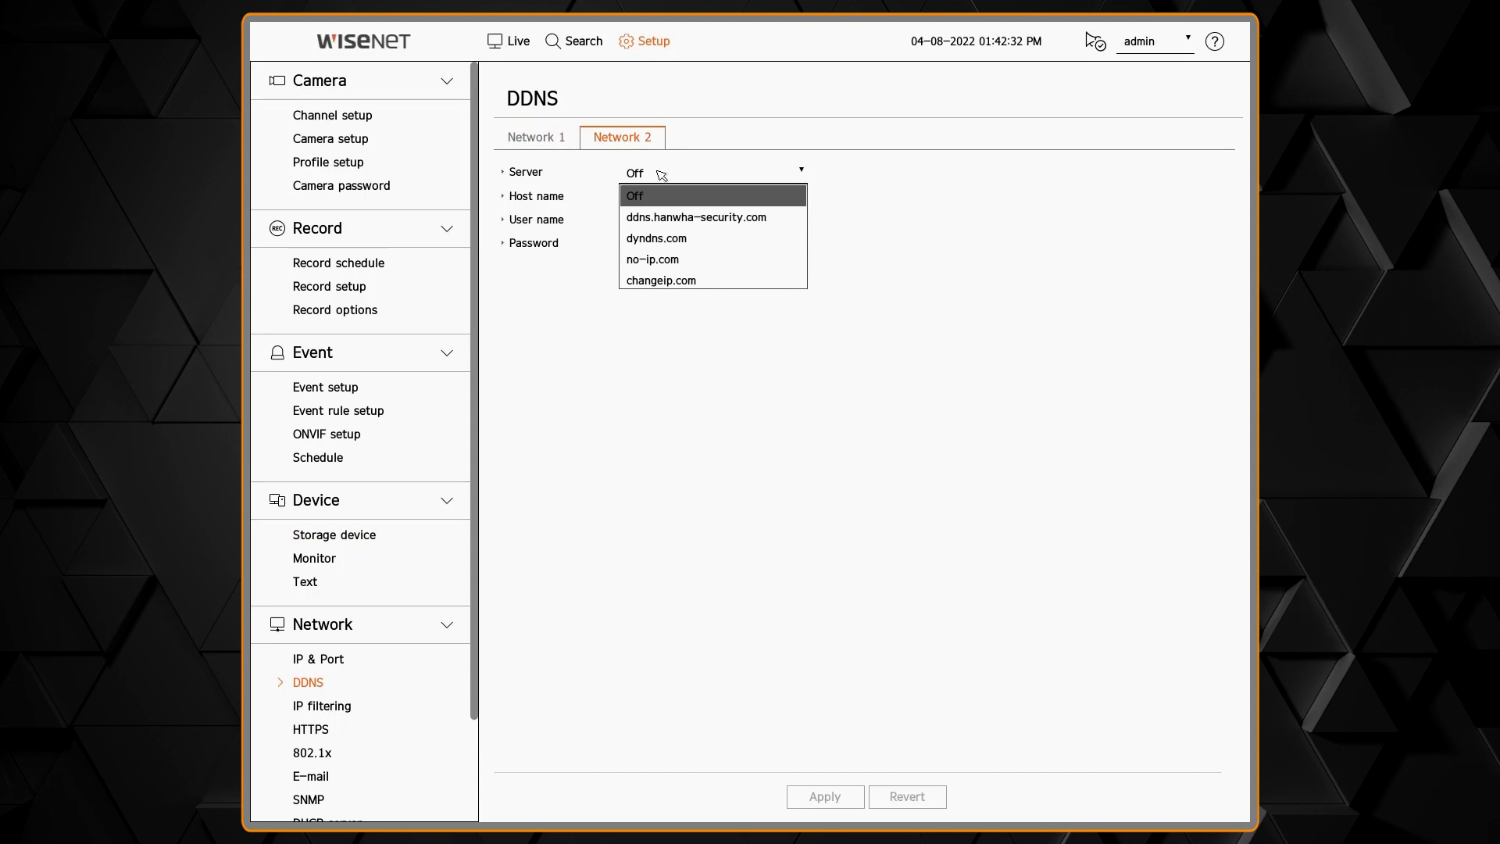
{"action": "left_click", "coordinate": [663, 218]}
{"action": "left_click", "coordinate": [630, 245]}
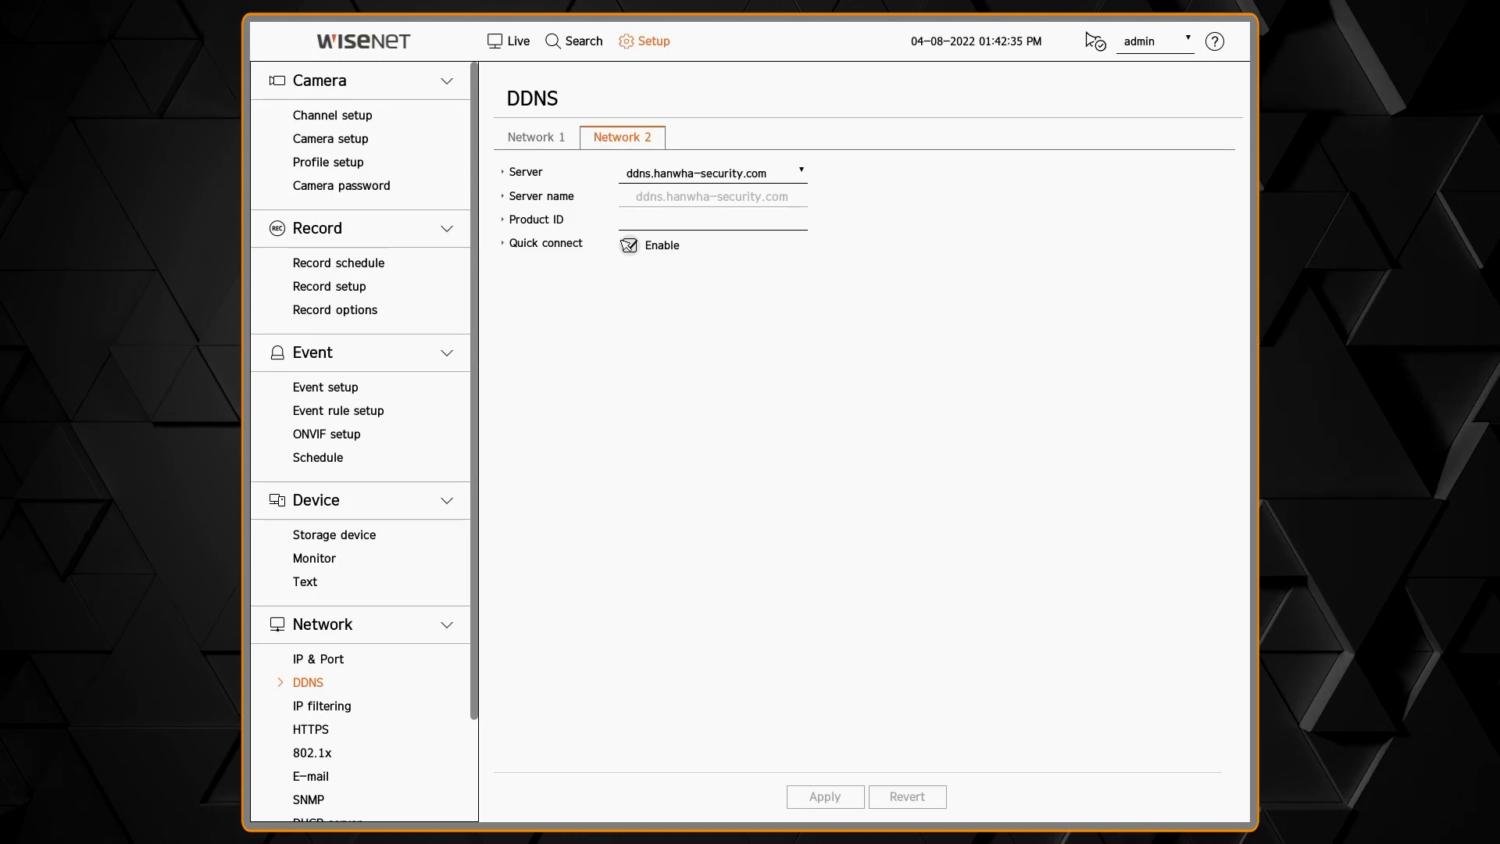
{"action": "left_click", "coordinate": [322, 706]}
Step: Review the IP filtering page, set to Deny registered IP with an empty IPv4 list
{"action": "scroll", "coordinate": [344, 703], "scroll_direction": "down", "scroll_amount": 3}
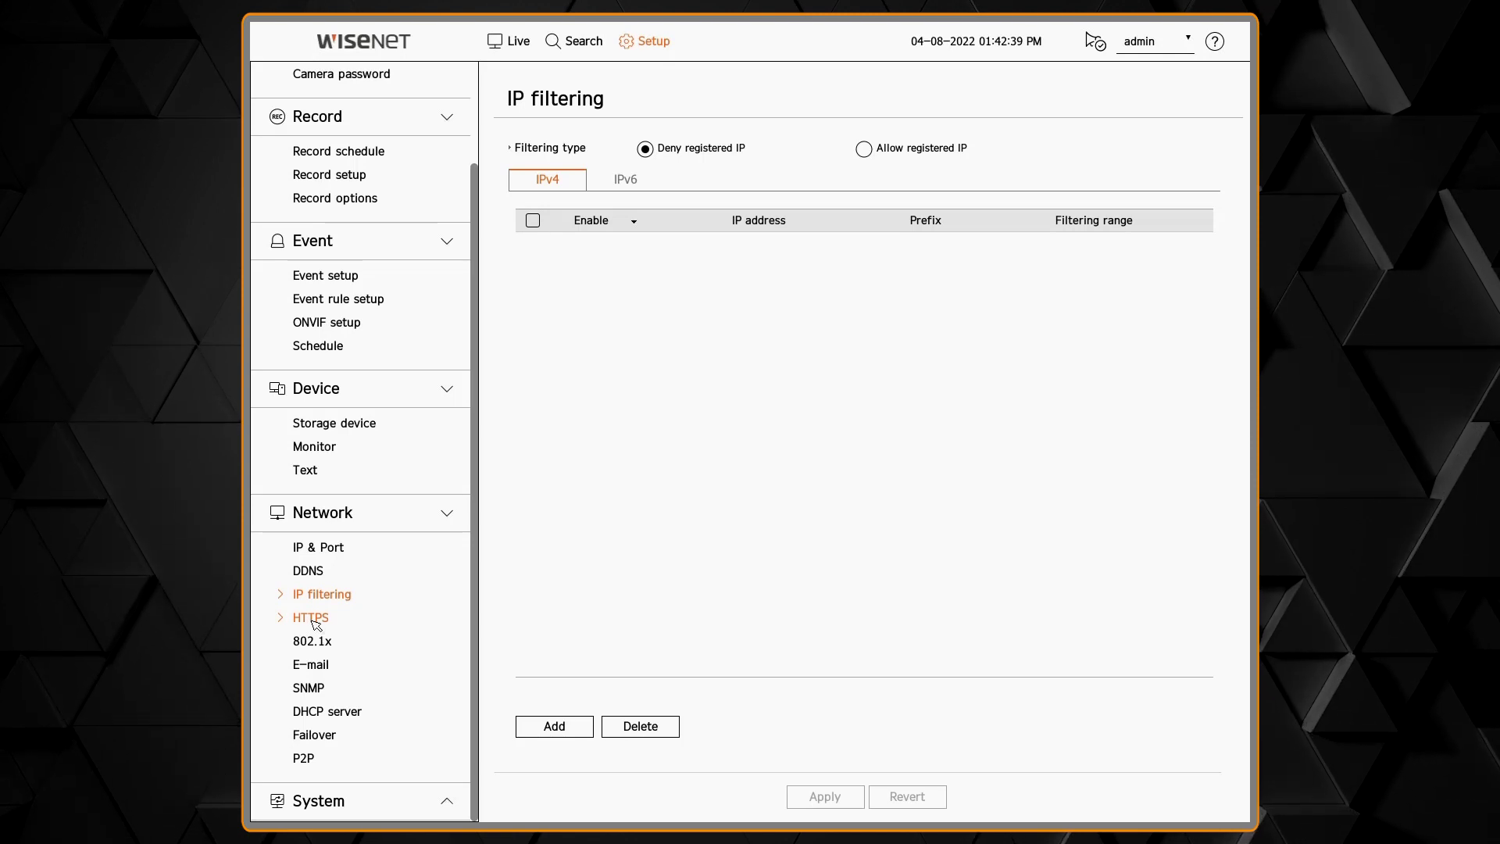
{"action": "left_click", "coordinate": [314, 621]}
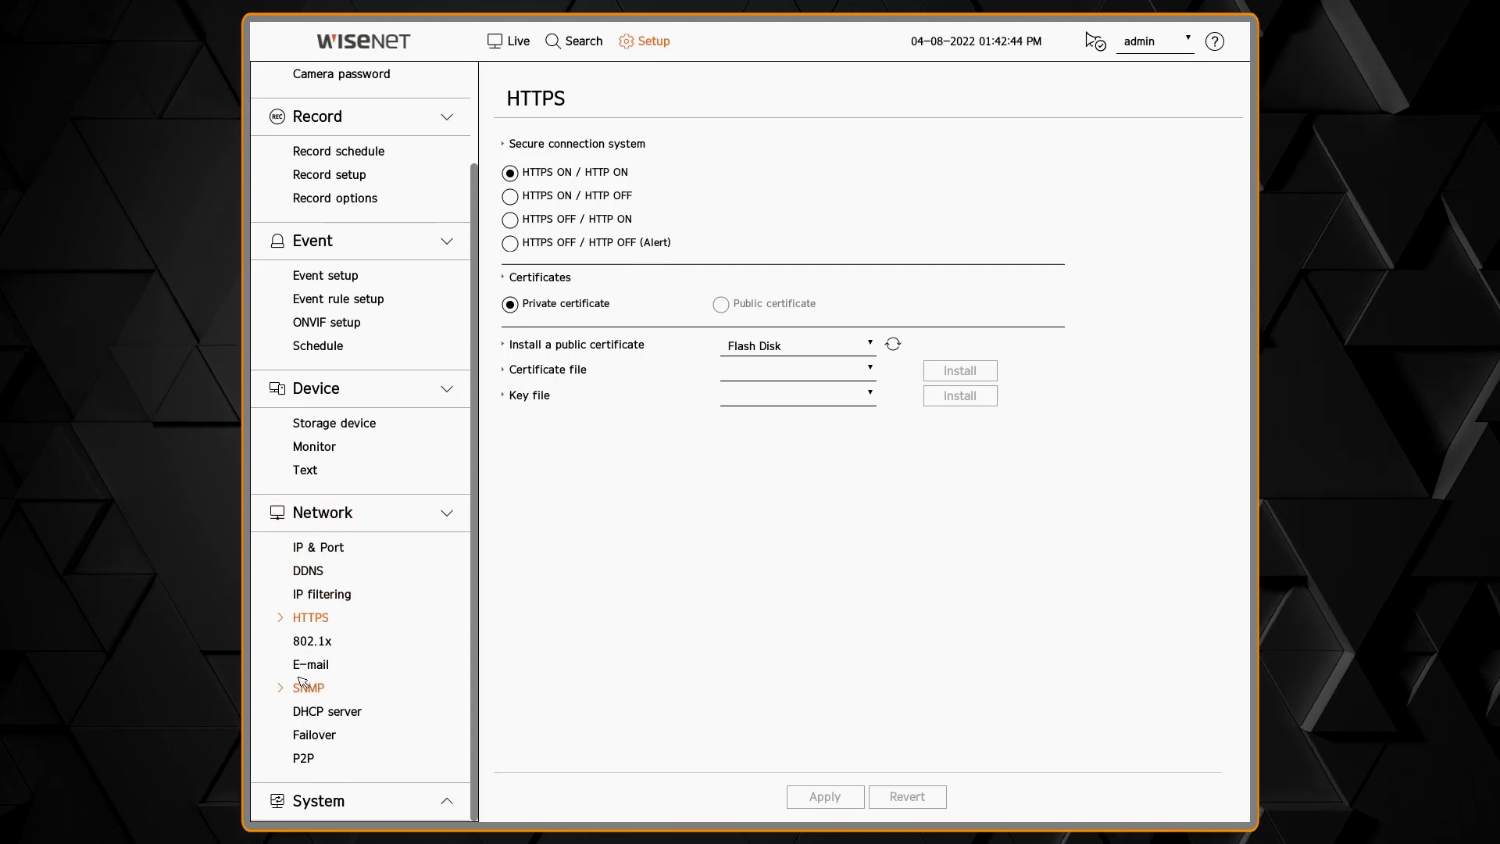
Step: Review the HTTPS settings (HTTPS ON / HTTP ON) and the 802.1x settings for both networks
{"action": "left_click", "coordinate": [315, 646]}
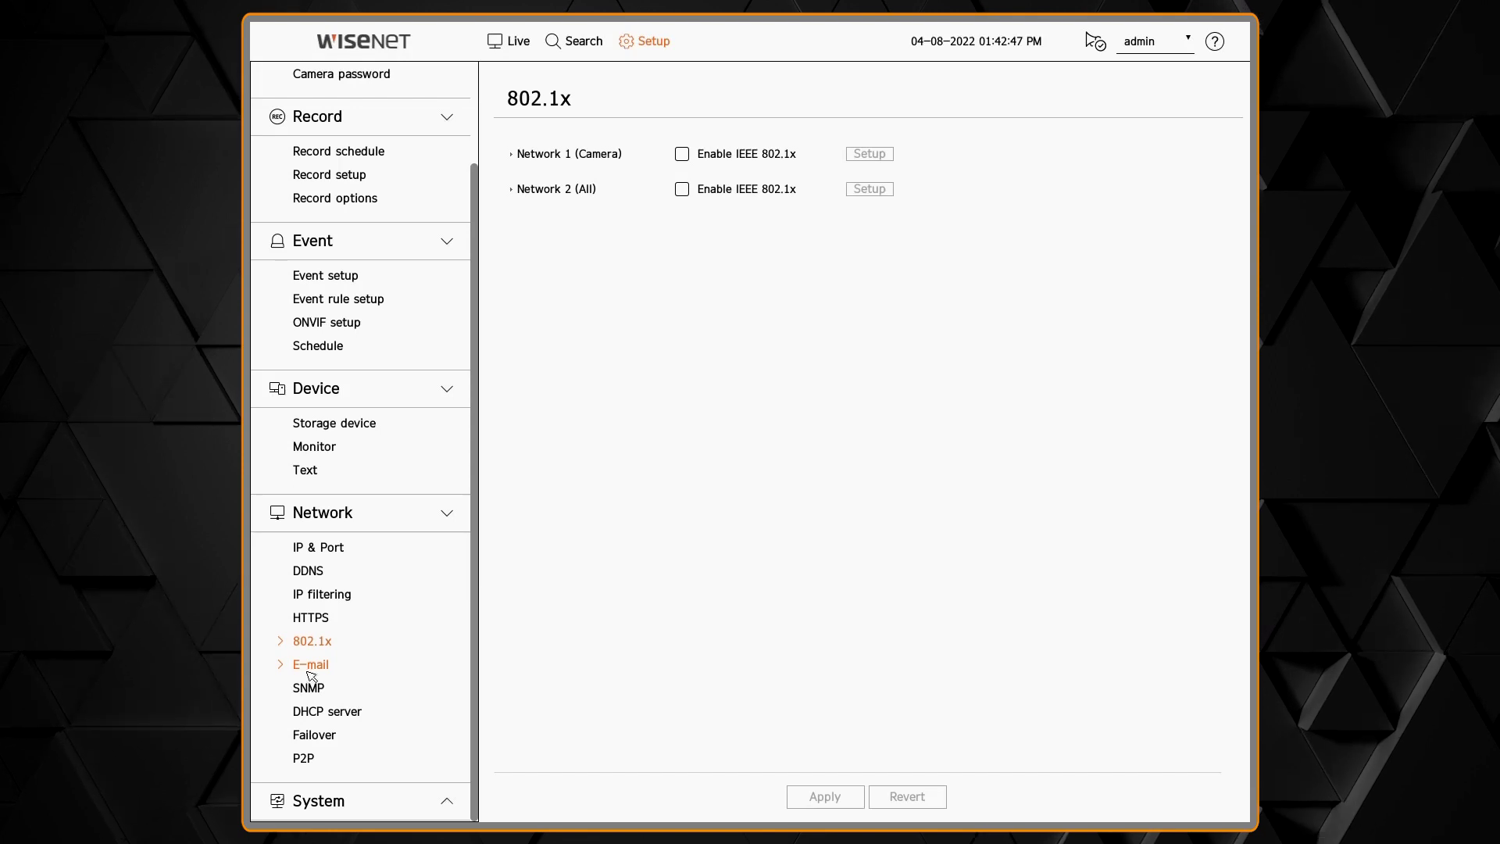
{"action": "left_click", "coordinate": [310, 669]}
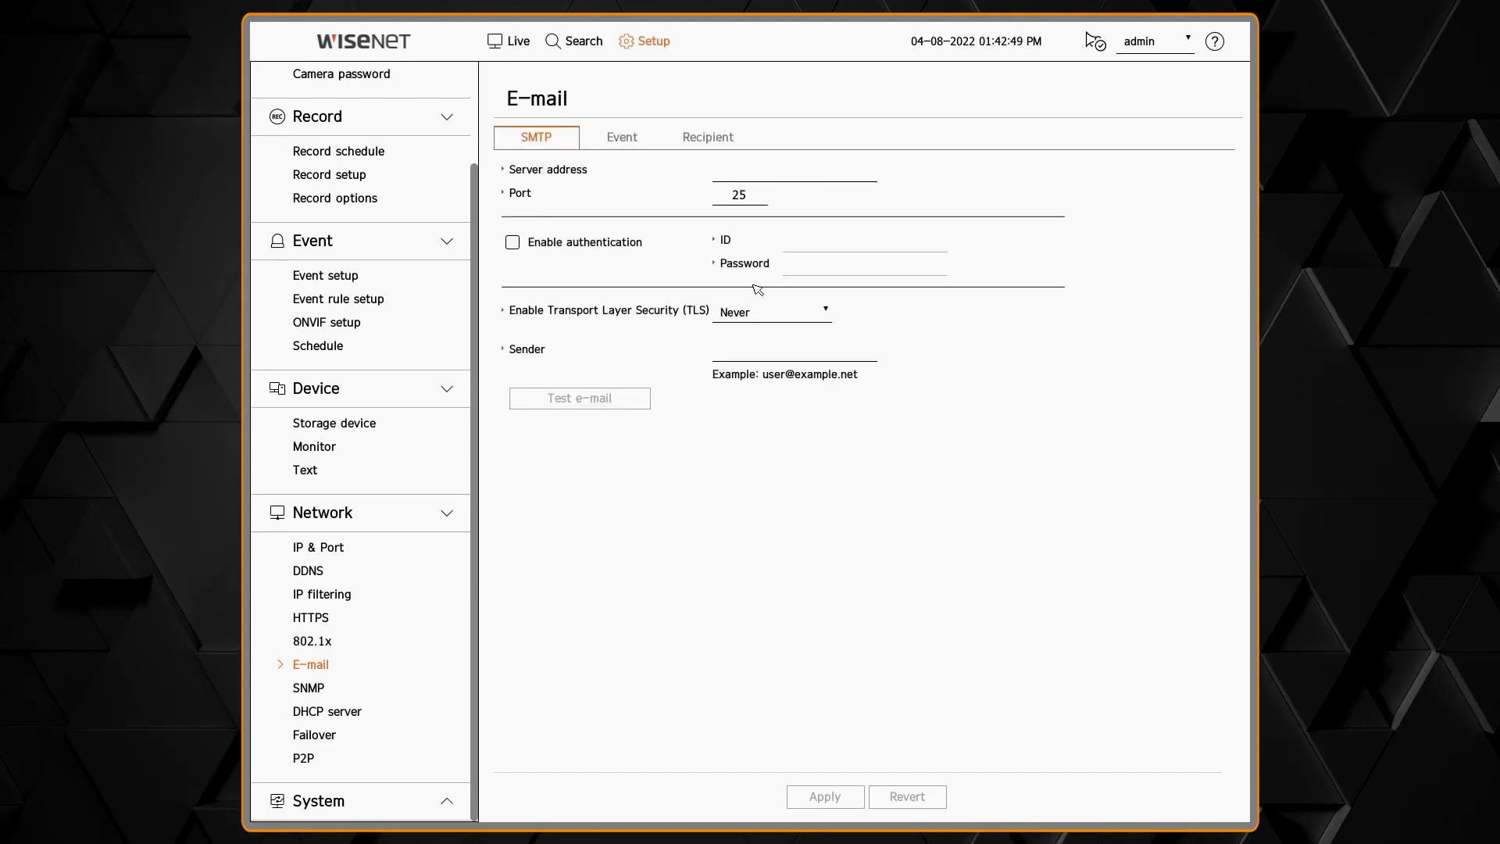
Step: Enable SMTP authentication with TLS set to TLS (if available), then view the Event interval
{"action": "left_click", "coordinate": [629, 245]}
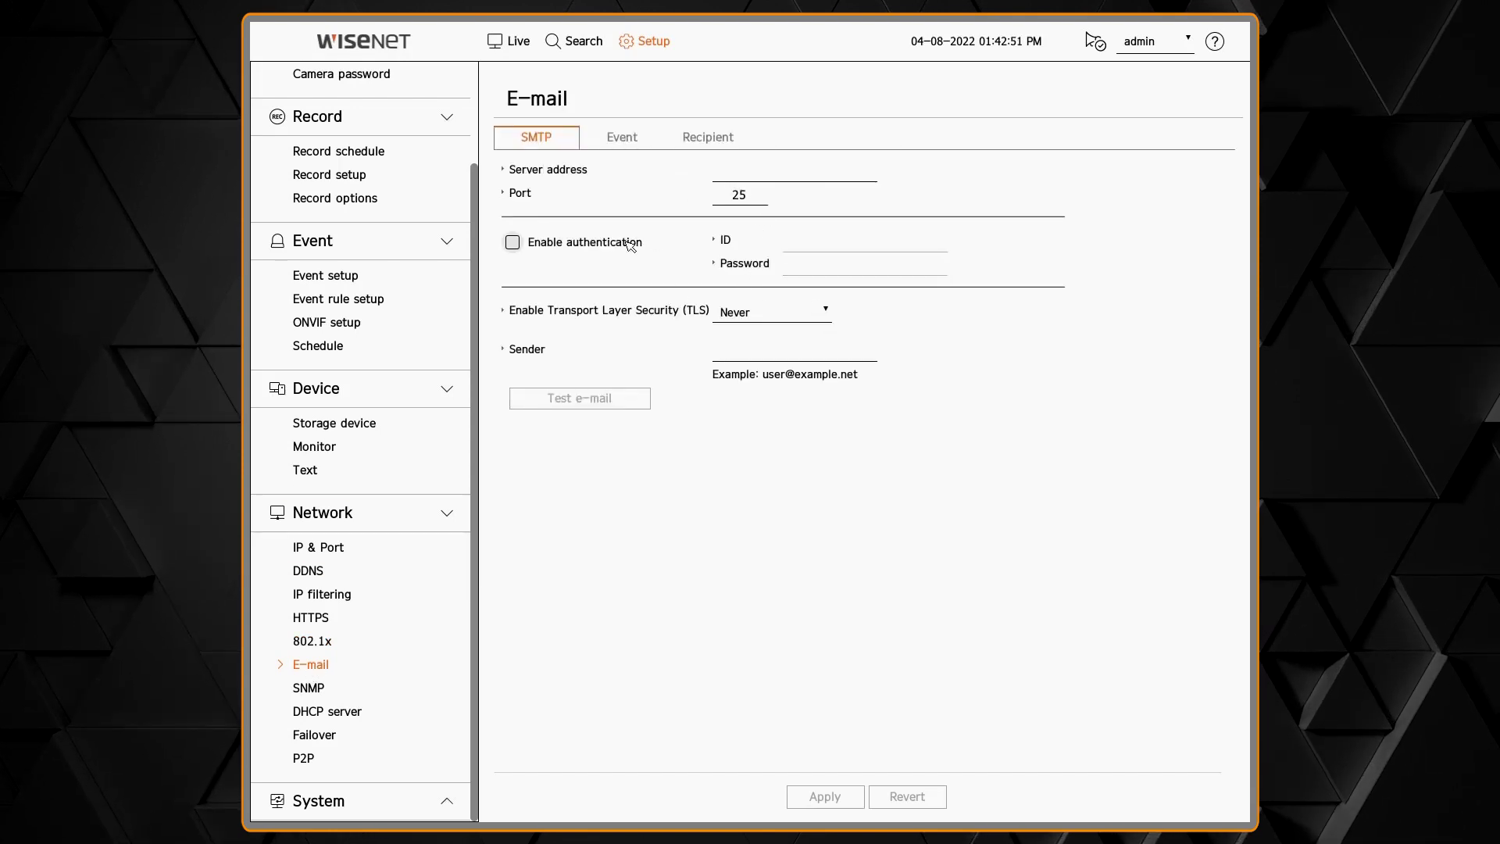
{"action": "left_click", "coordinate": [773, 312]}
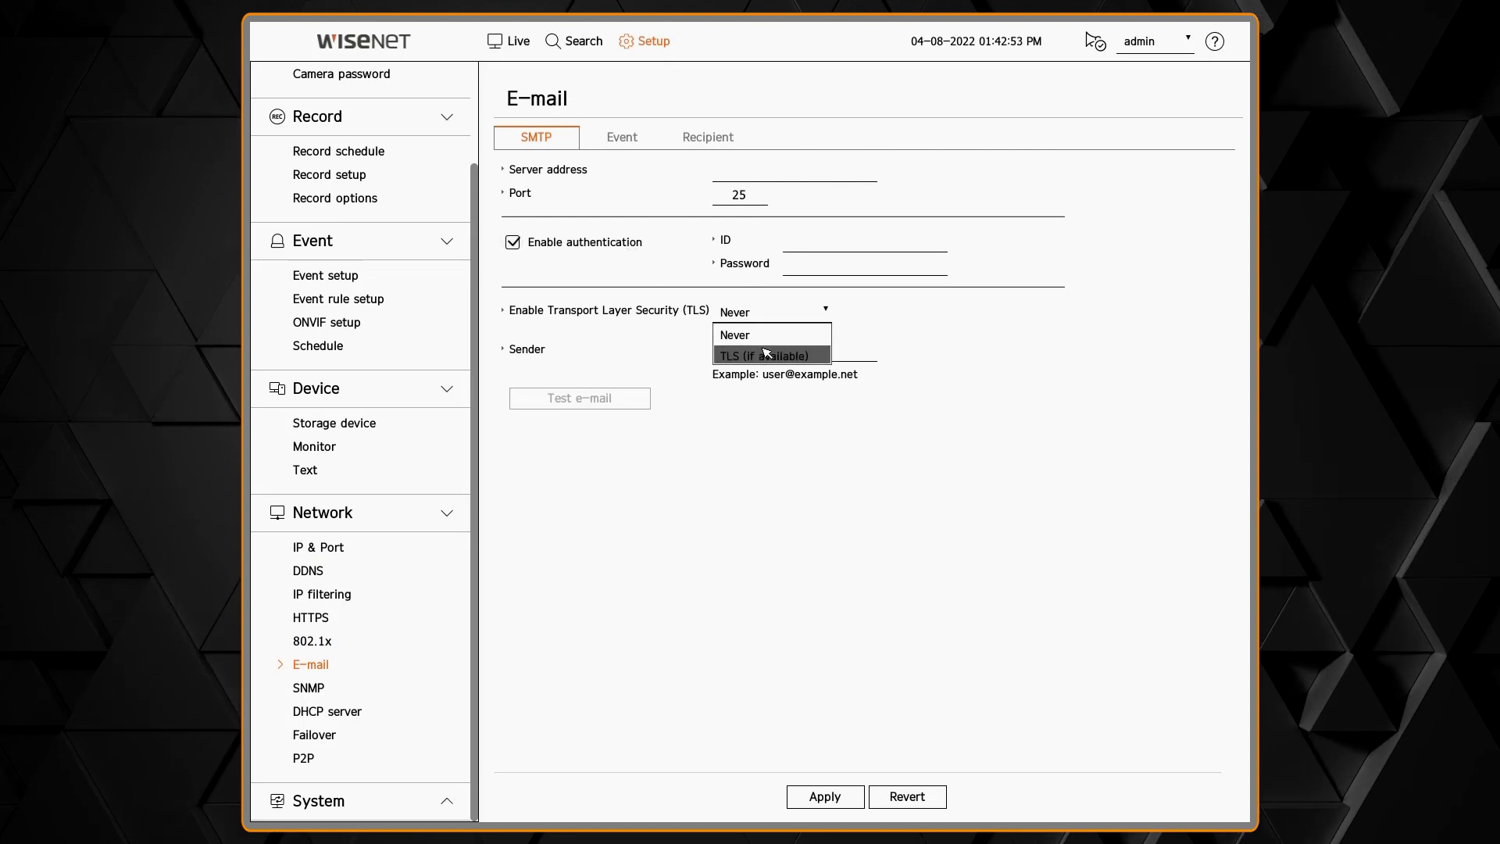
{"action": "left_click", "coordinate": [740, 348]}
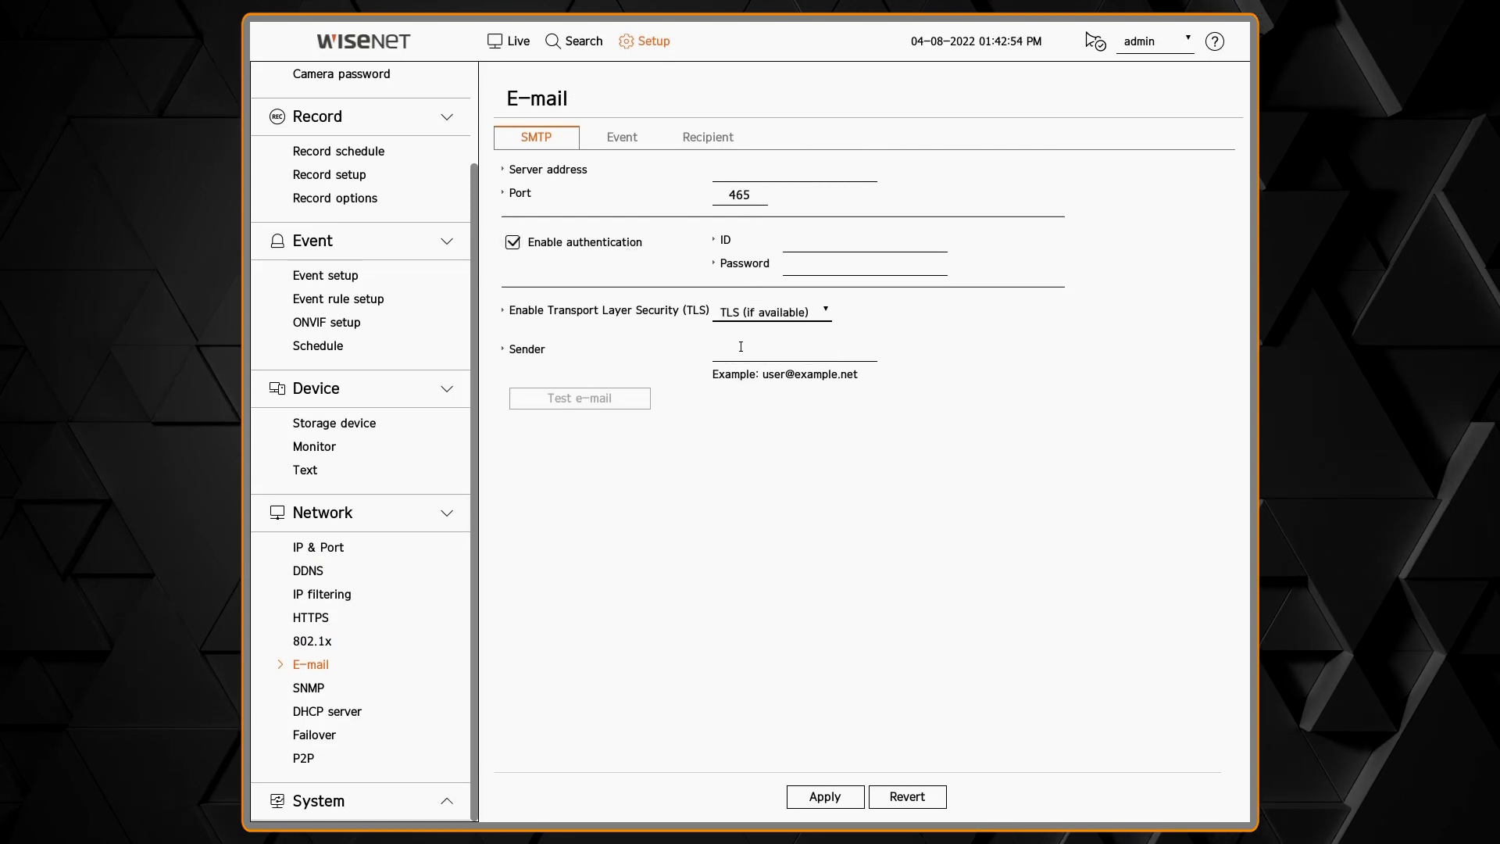
{"action": "left_click", "coordinate": [621, 139]}
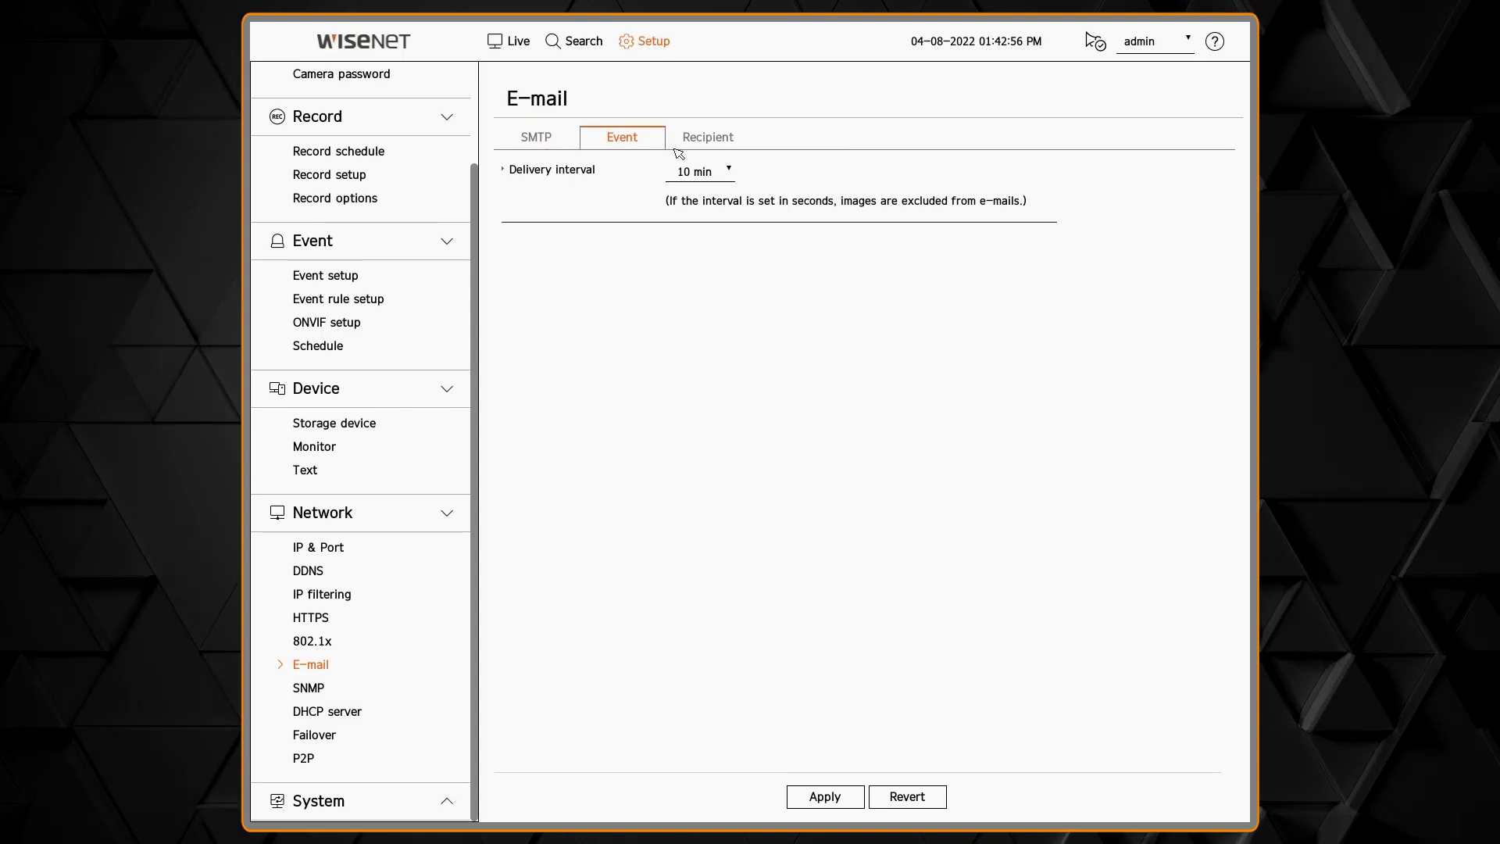
Step: Add recipient group Group 1 containing recipient User 1
{"action": "left_click", "coordinate": [710, 139]}
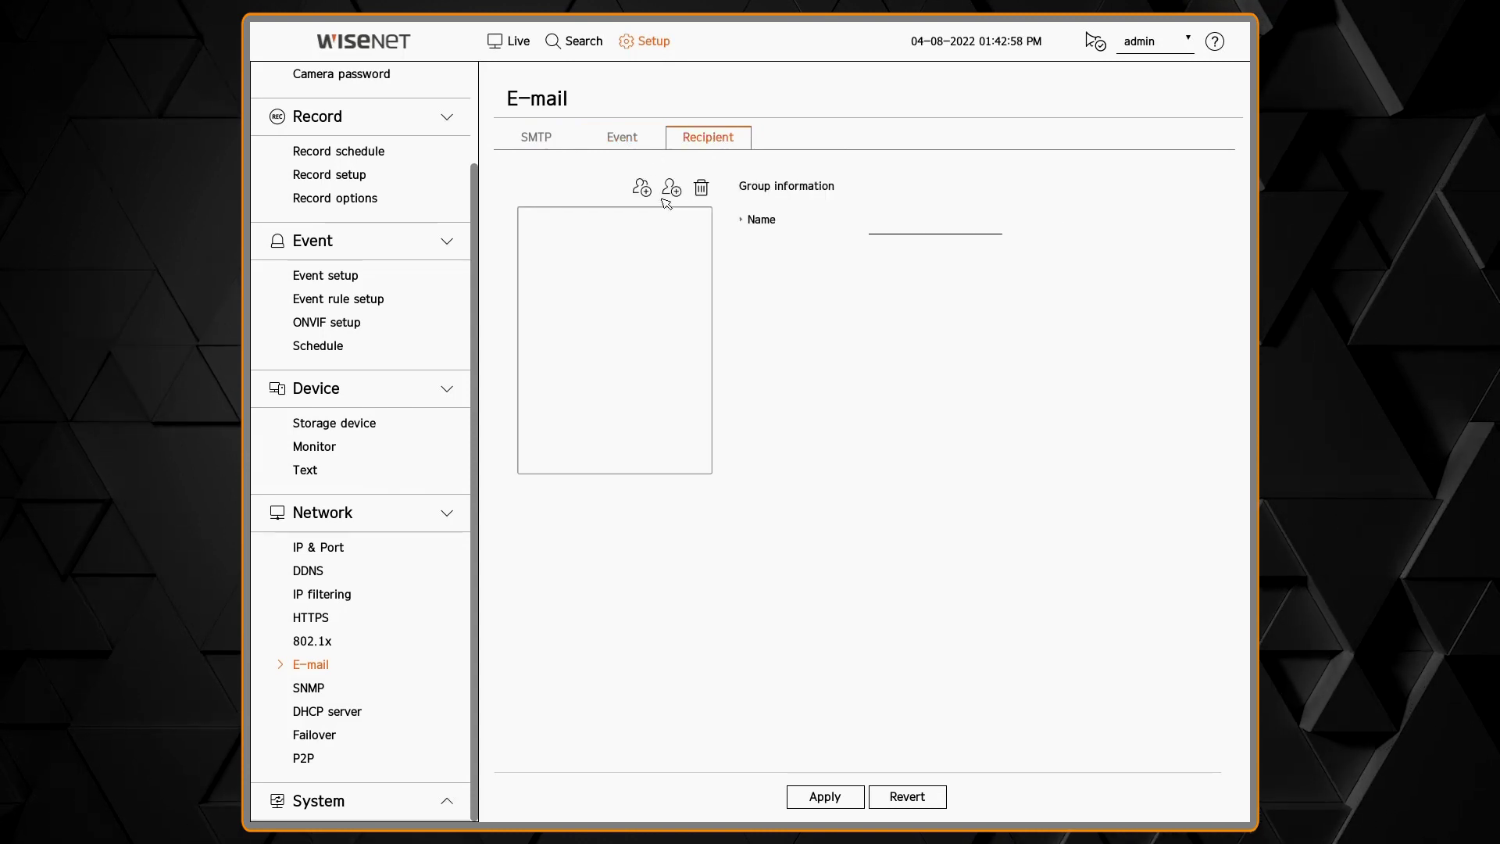
{"action": "left_click", "coordinate": [643, 188]}
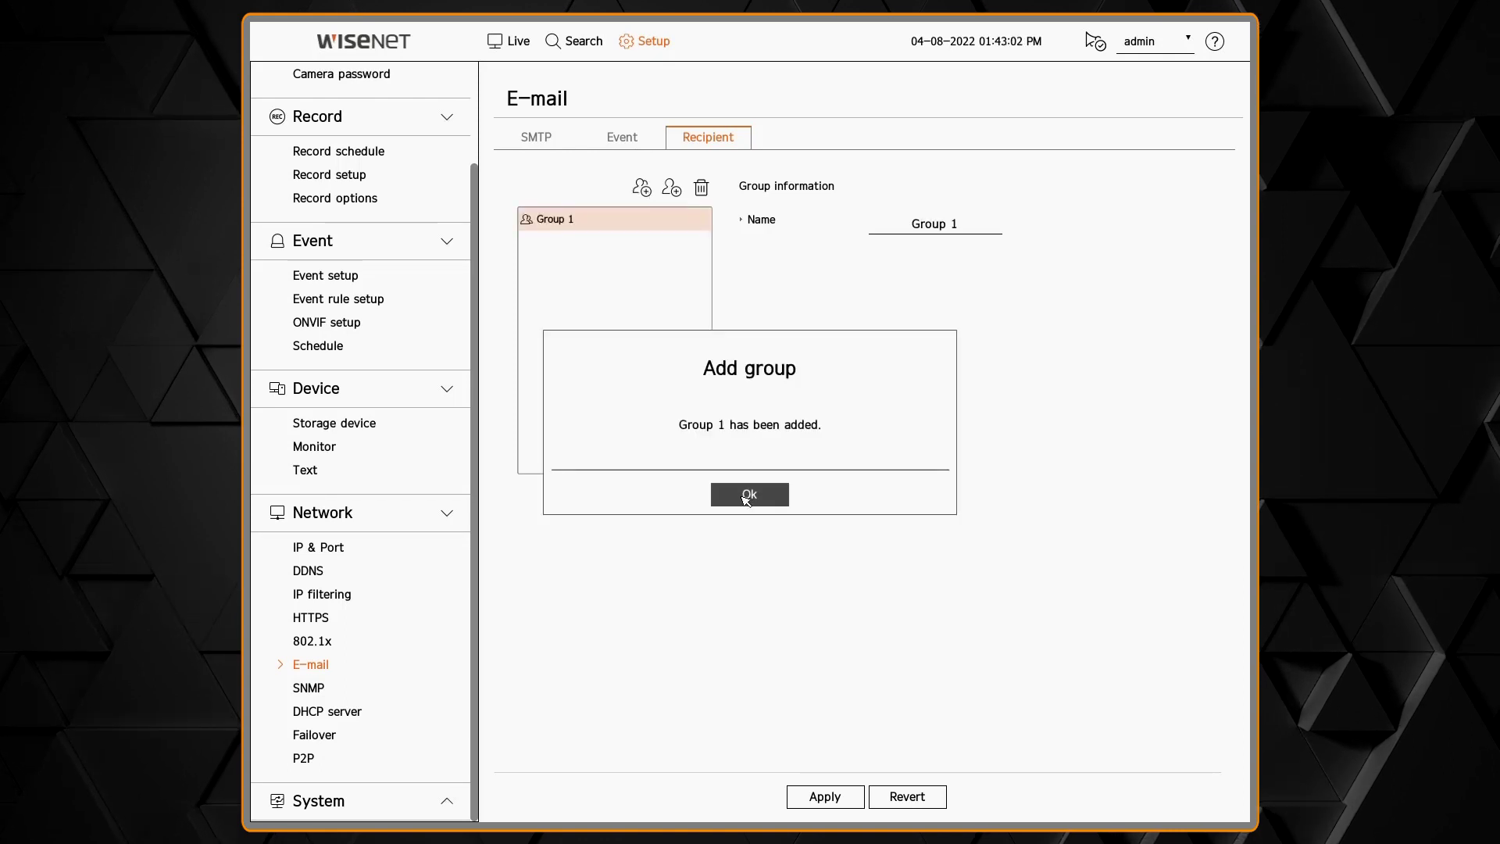
{"action": "left_click", "coordinate": [747, 492]}
{"action": "left_click", "coordinate": [671, 187]}
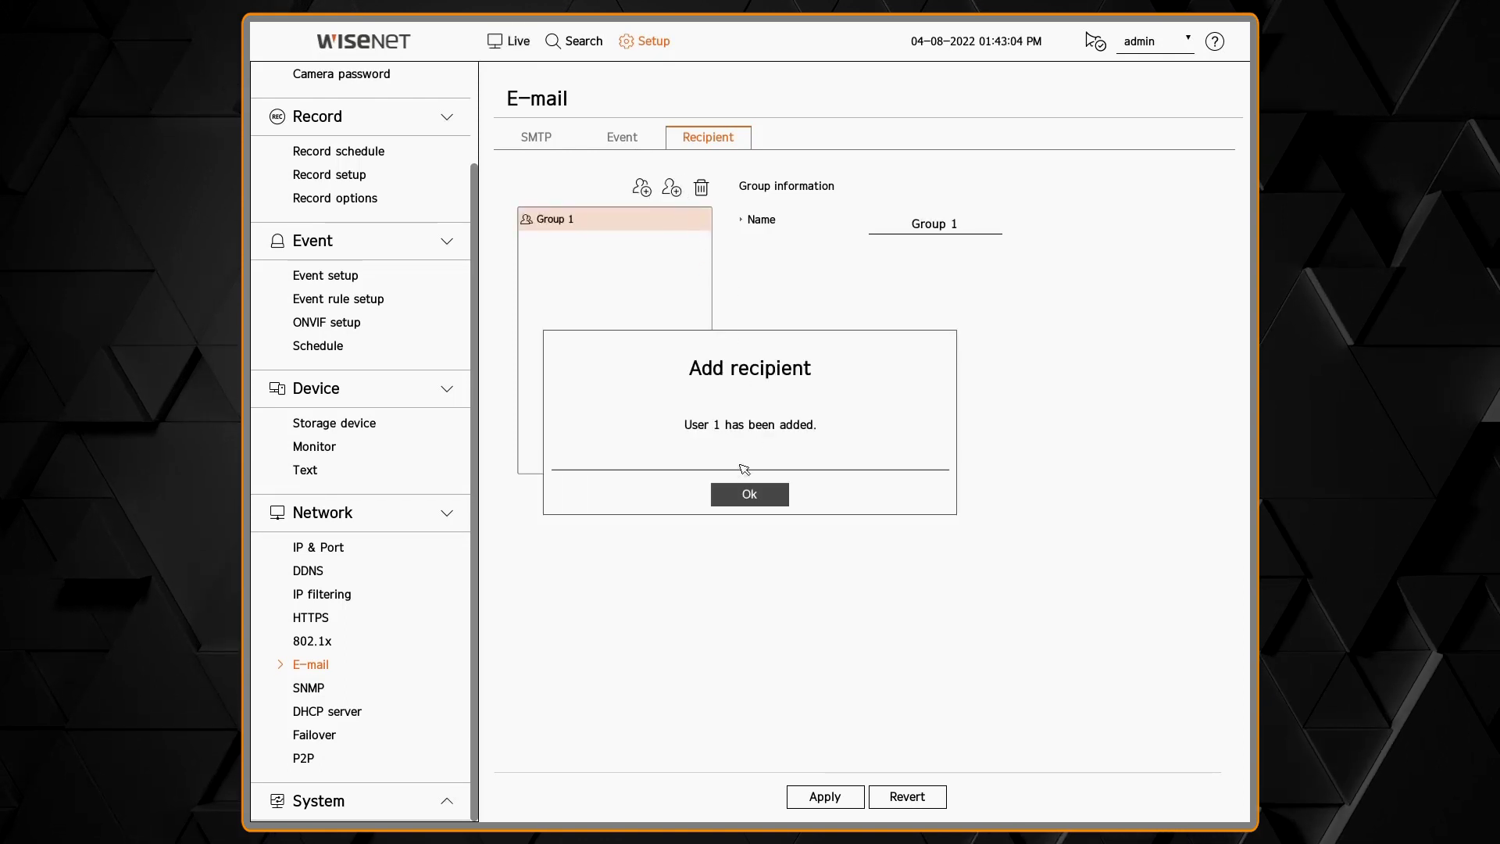
{"action": "left_click", "coordinate": [750, 493]}
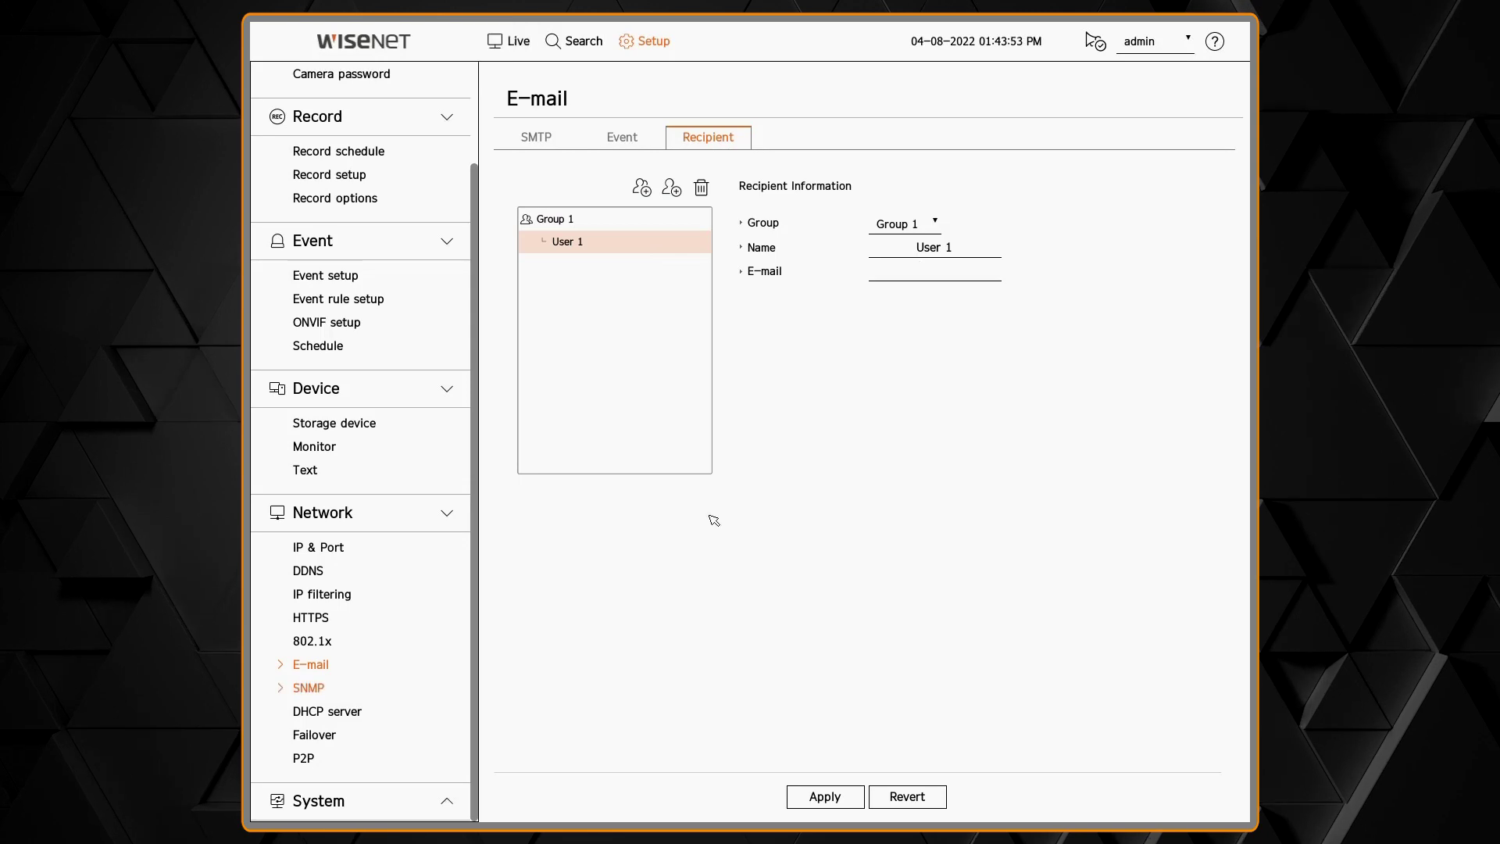
{"action": "left_click", "coordinate": [309, 688]}
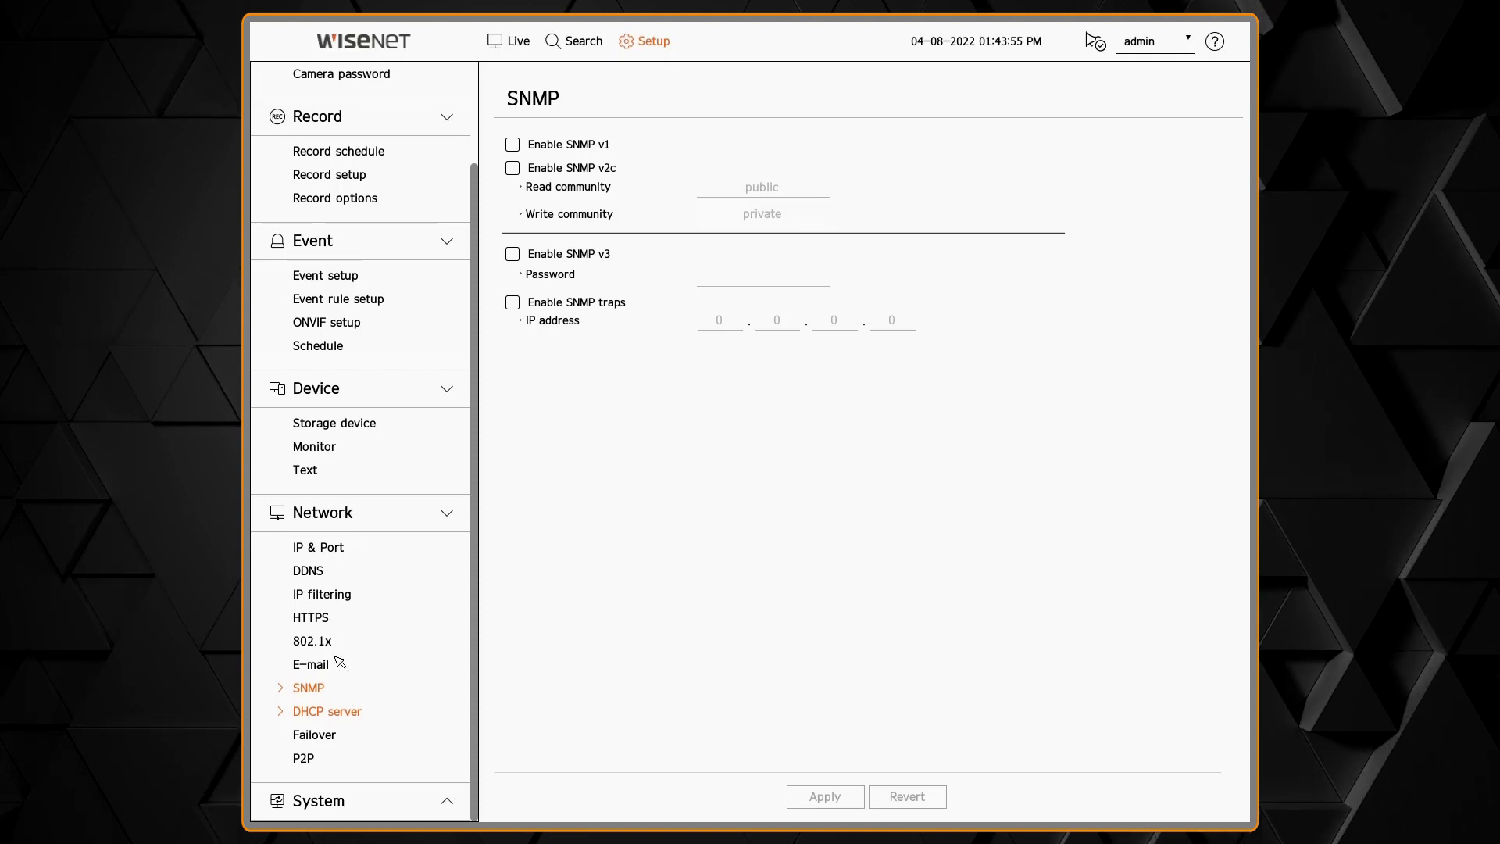
Step: Leave the SNMP page for the DHCP server settings, Network 1 running and Network 2 stopped
{"action": "left_click", "coordinate": [327, 711]}
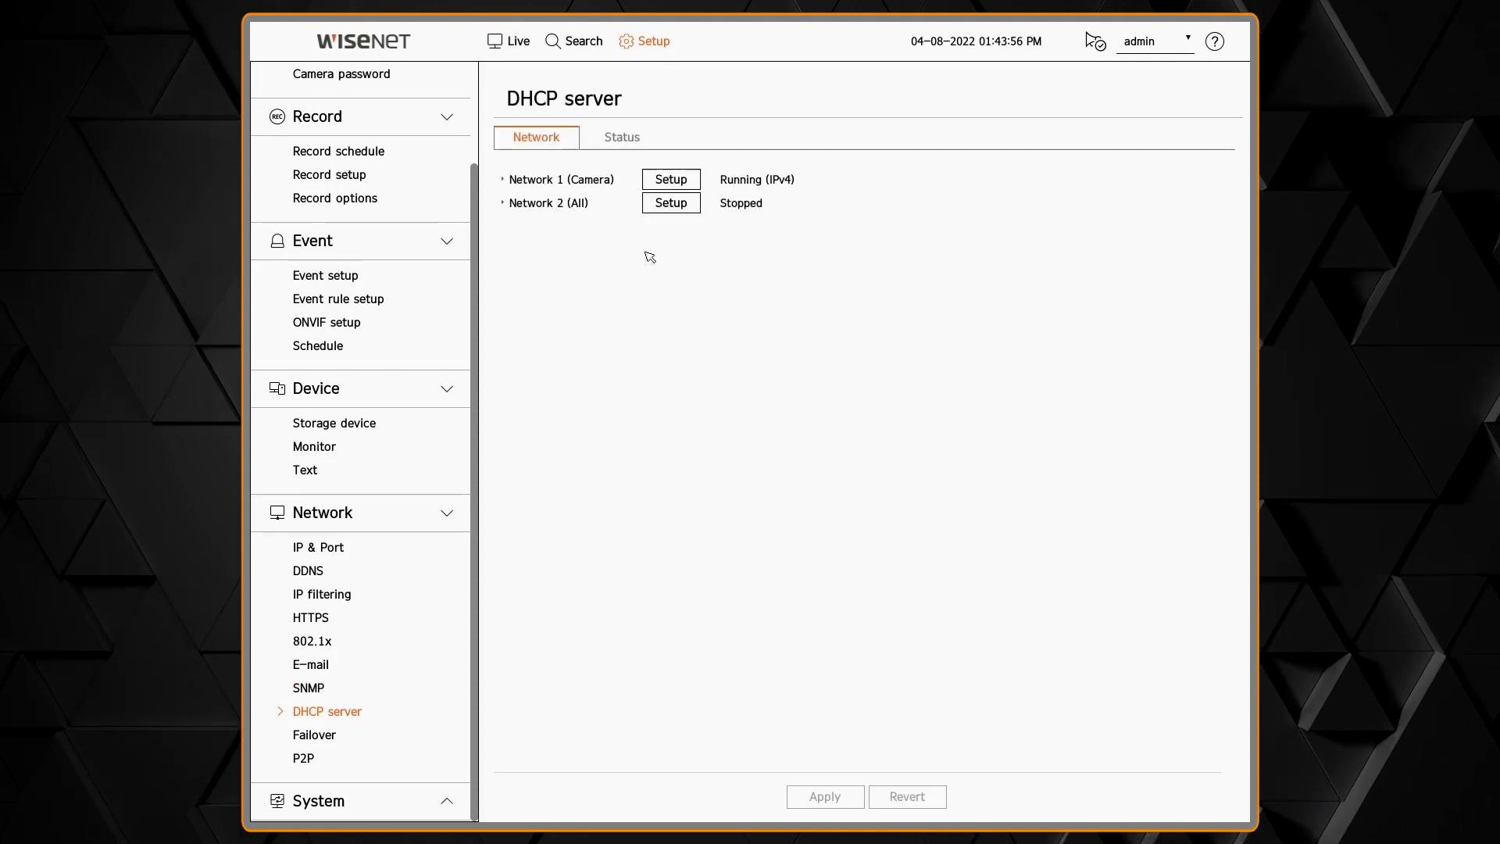
Step: Review Network 1's DHCP setup unchanged, then view the lease given to 192.168.1.2
{"action": "left_click", "coordinate": [694, 179]}
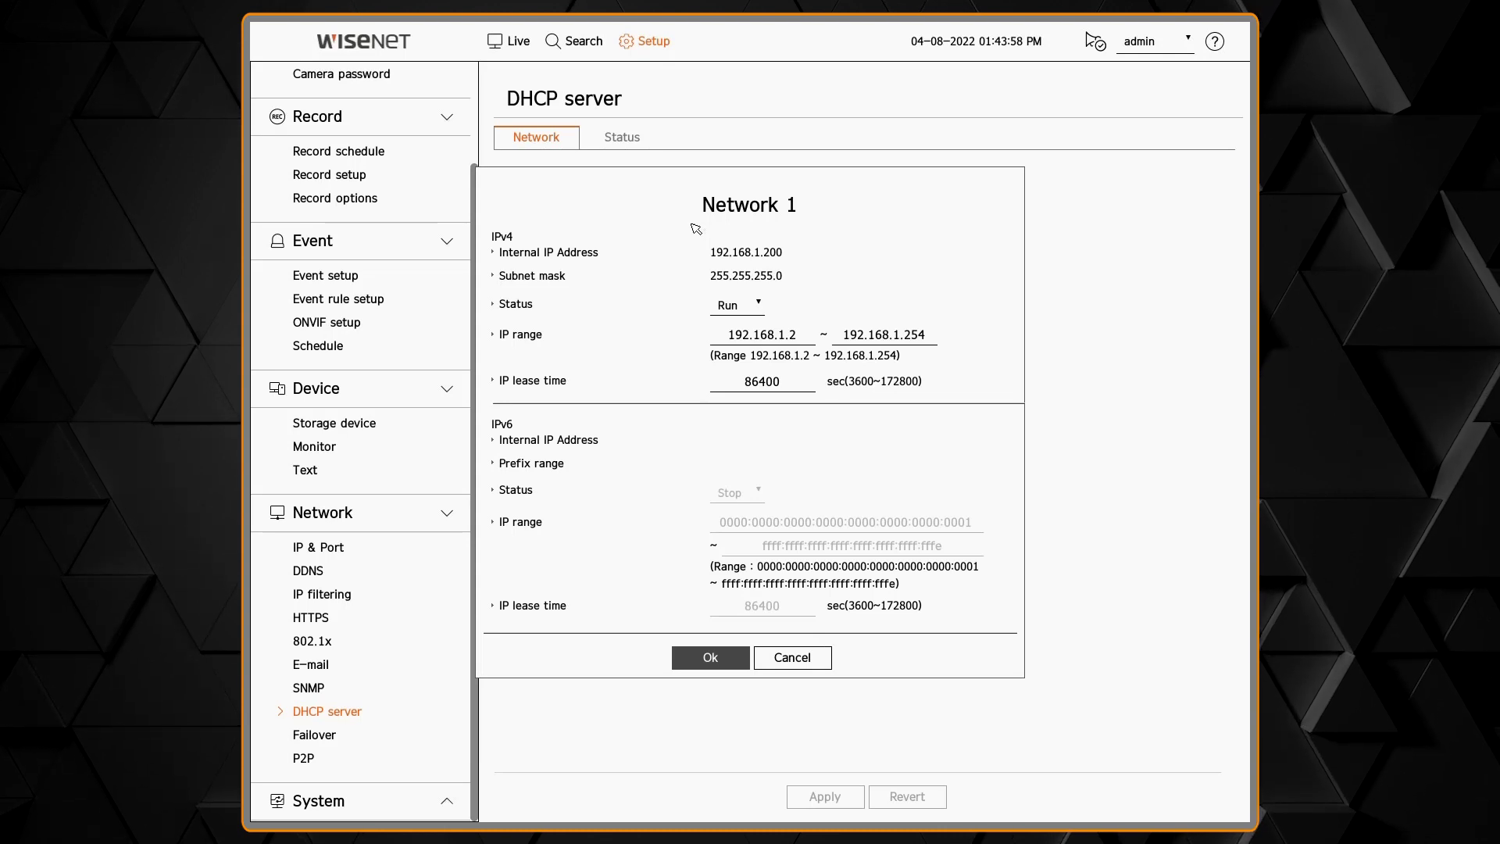
{"action": "left_click", "coordinate": [792, 657]}
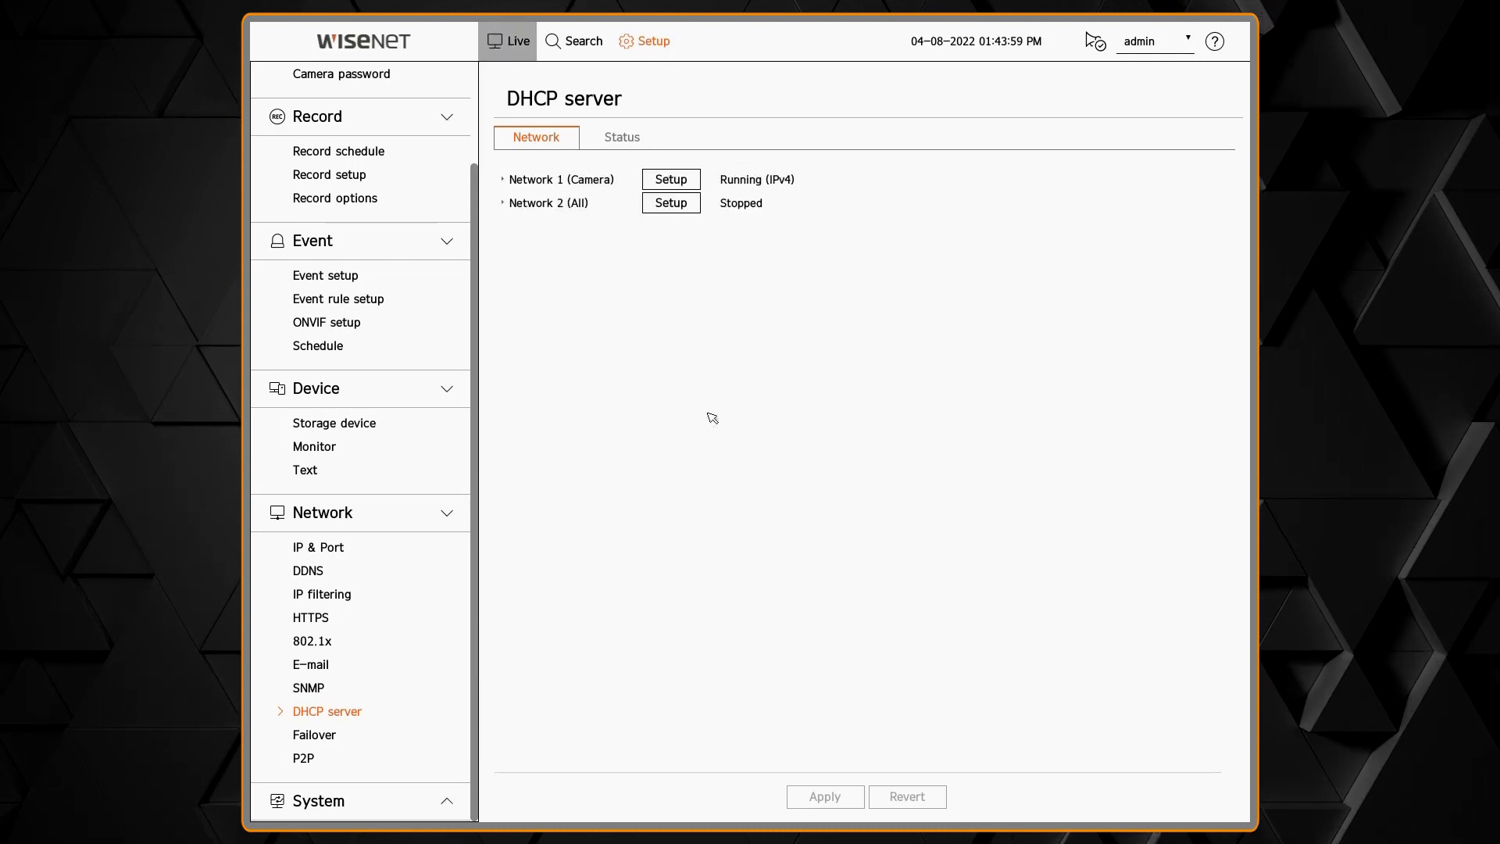
{"action": "left_click", "coordinate": [622, 138]}
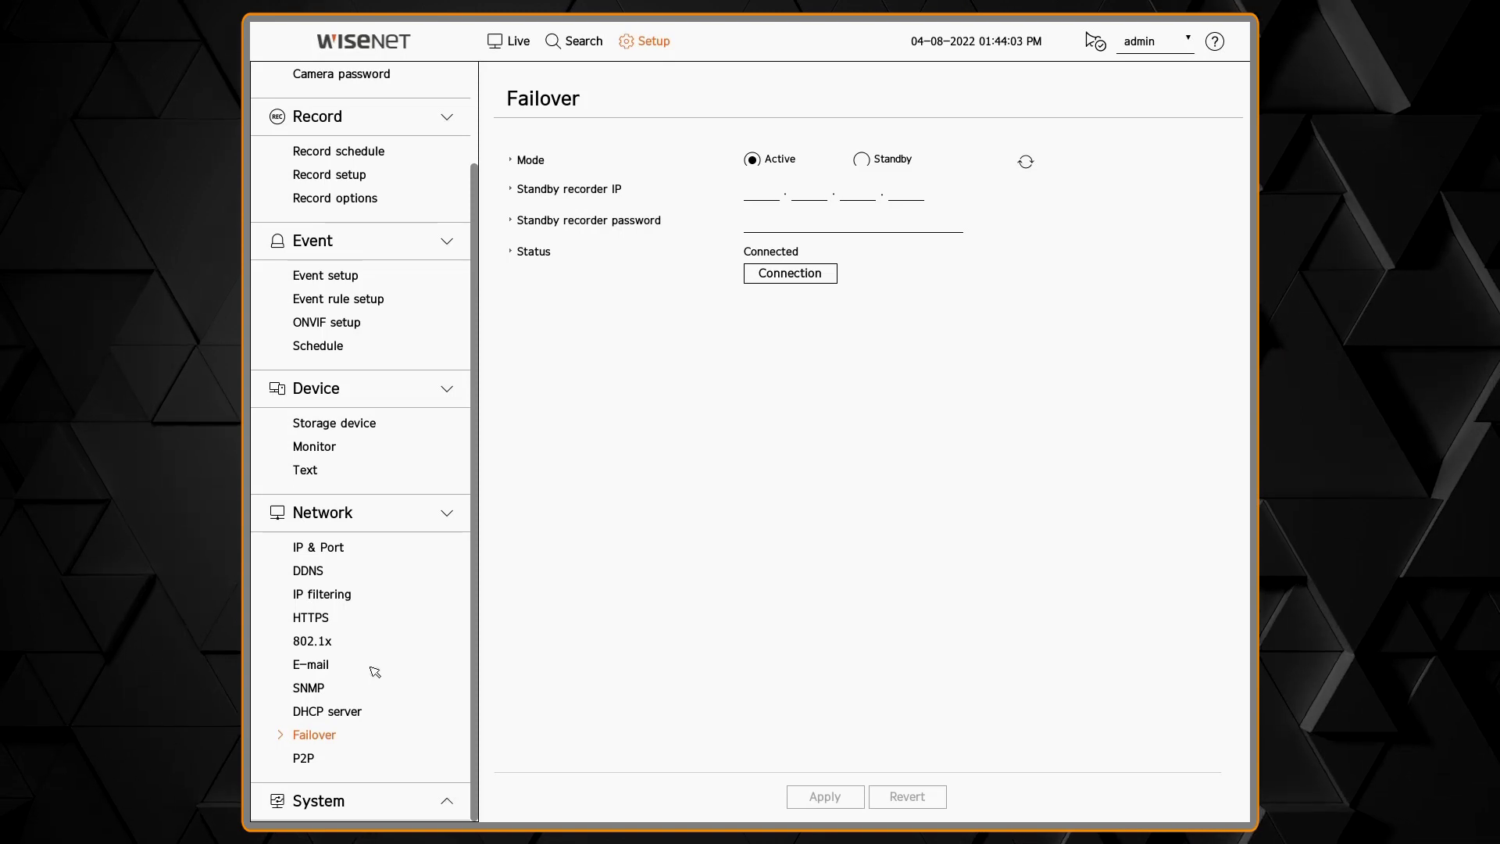
Step: Go from the Failover page to the P2P page with Enable P2P checked and its QR code
{"action": "left_click", "coordinate": [329, 760]}
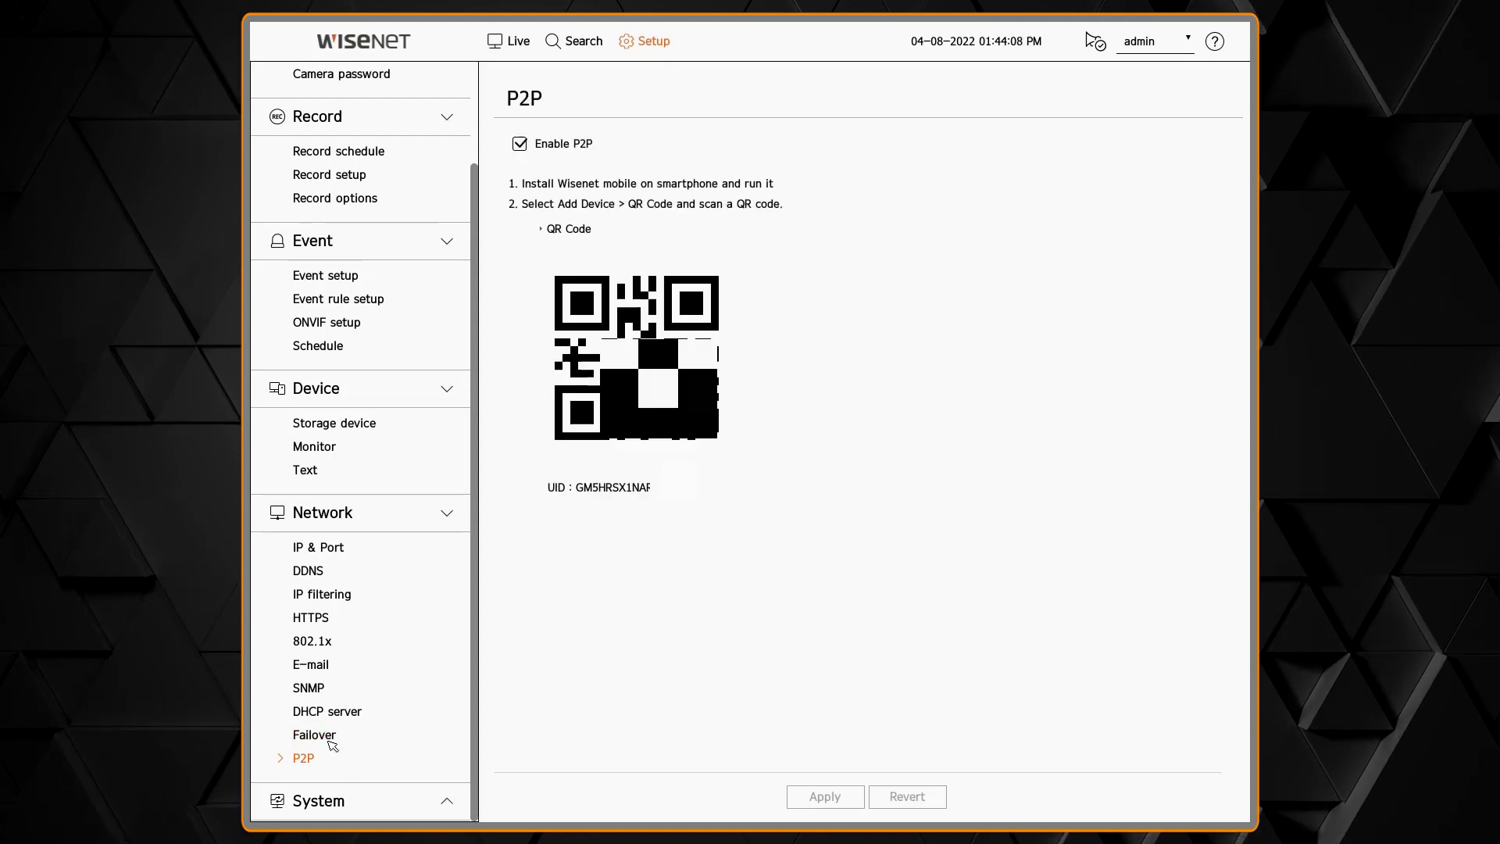